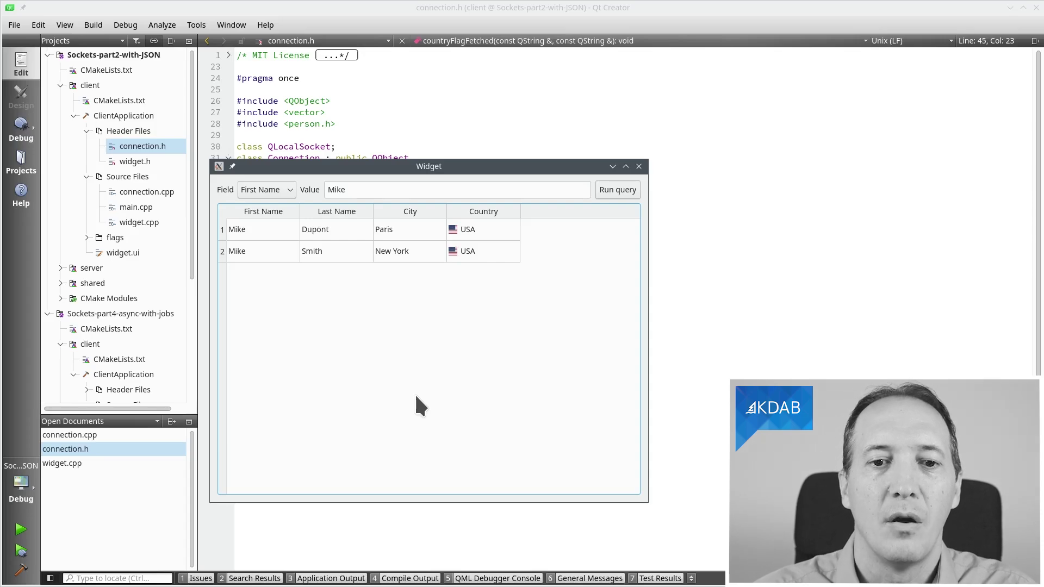
# - Move the client window listing the two Mikes aside to reveal the Connection header
pyautogui.moveTo(404, 268); pyautogui.dragTo(302, 469)
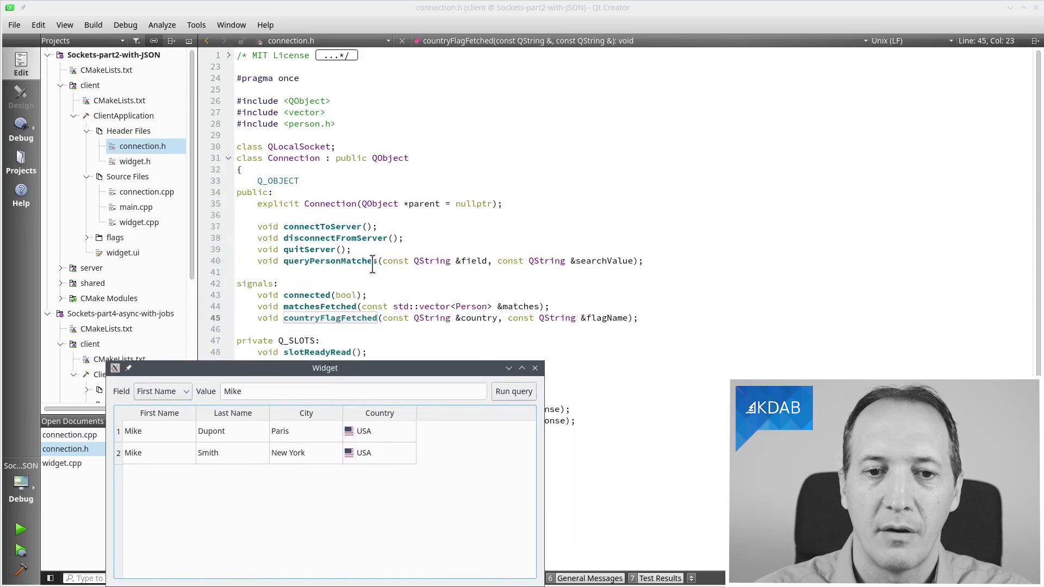
# - Inspect connection.h's matchesFetched vector signal and pending country names member, then switch to connection.cpp
pyautogui.click(372, 263)
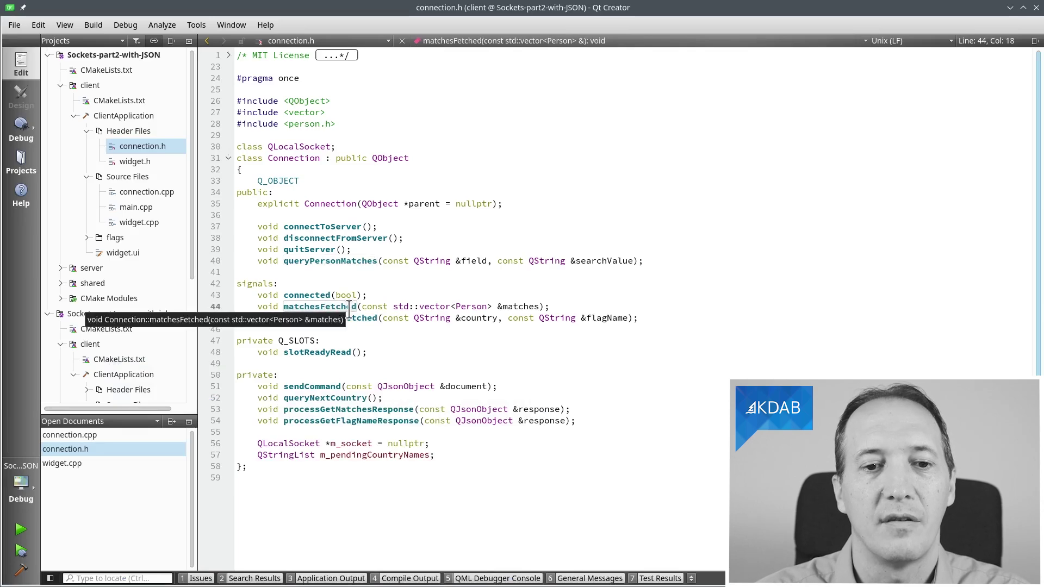
pyautogui.click(447, 303)
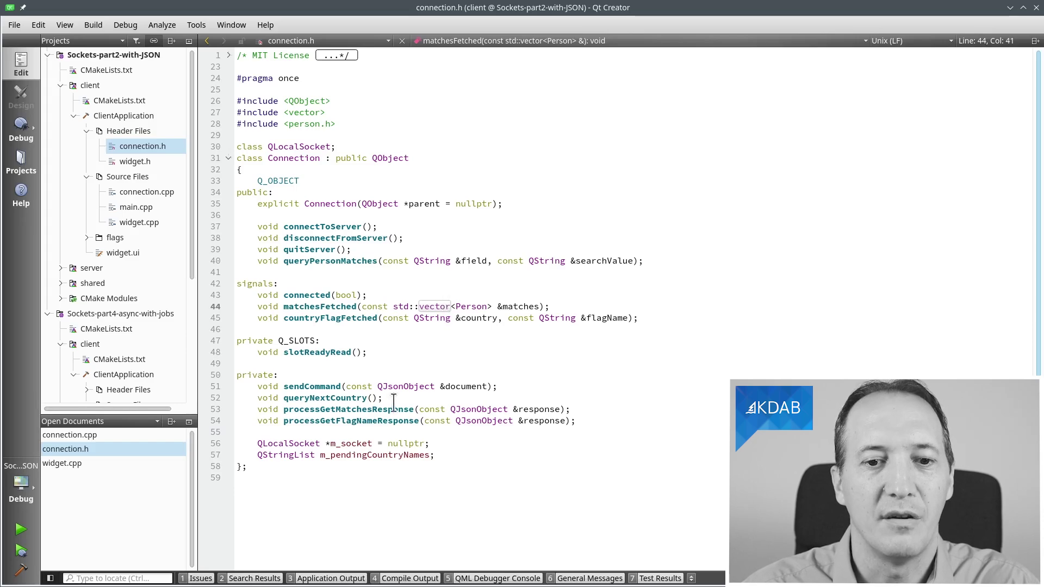
pyautogui.click(365, 455)
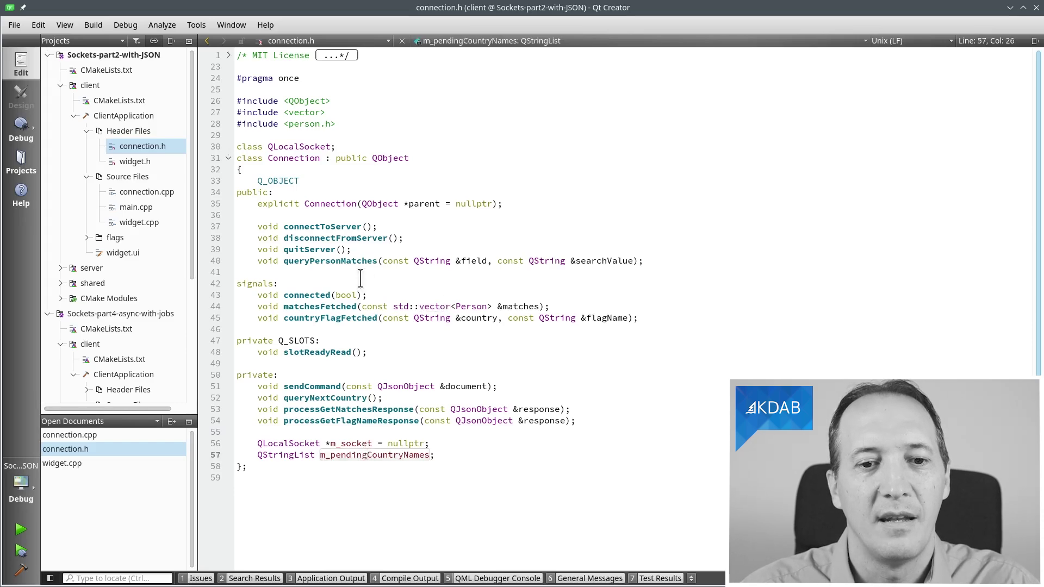
pyautogui.press('F4')
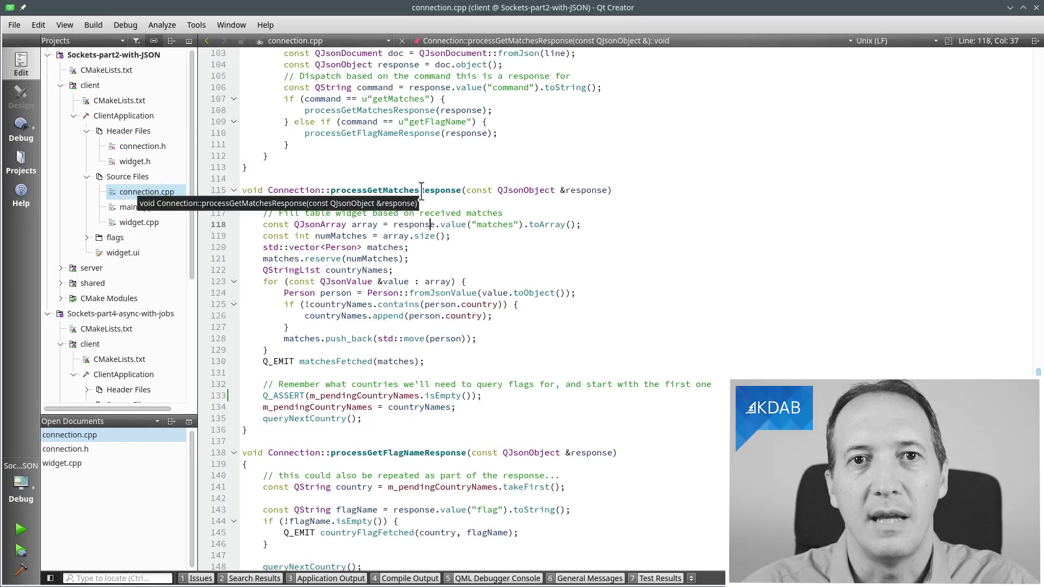
# - Highlight m_pendingCountryNames and its emptiness Q_ASSERT on lines 133–134, then open widget.cpp
pyautogui.doubleClick(343, 407)
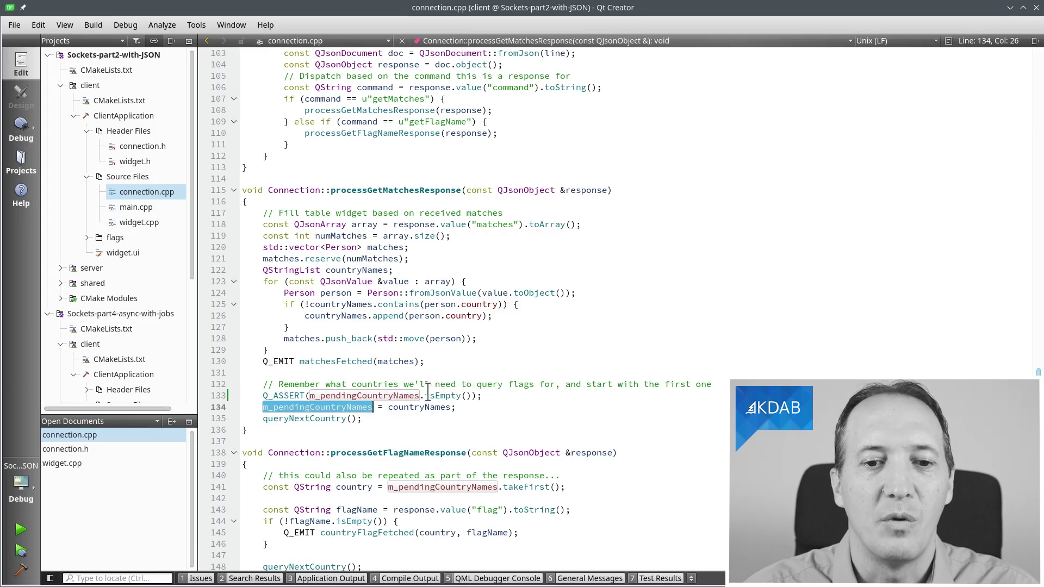
pyautogui.moveTo(344, 407)
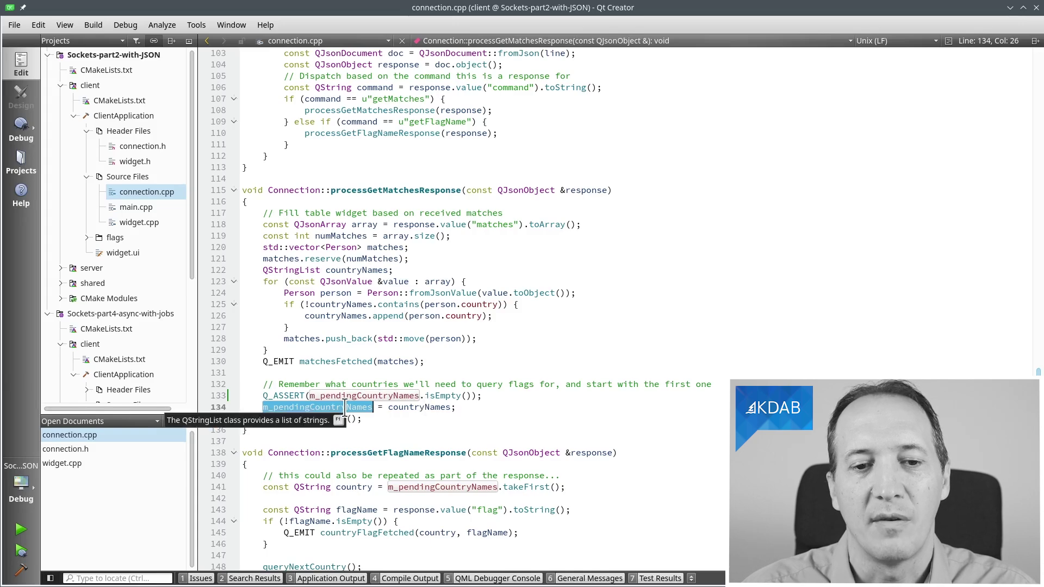
pyautogui.click(294, 396)
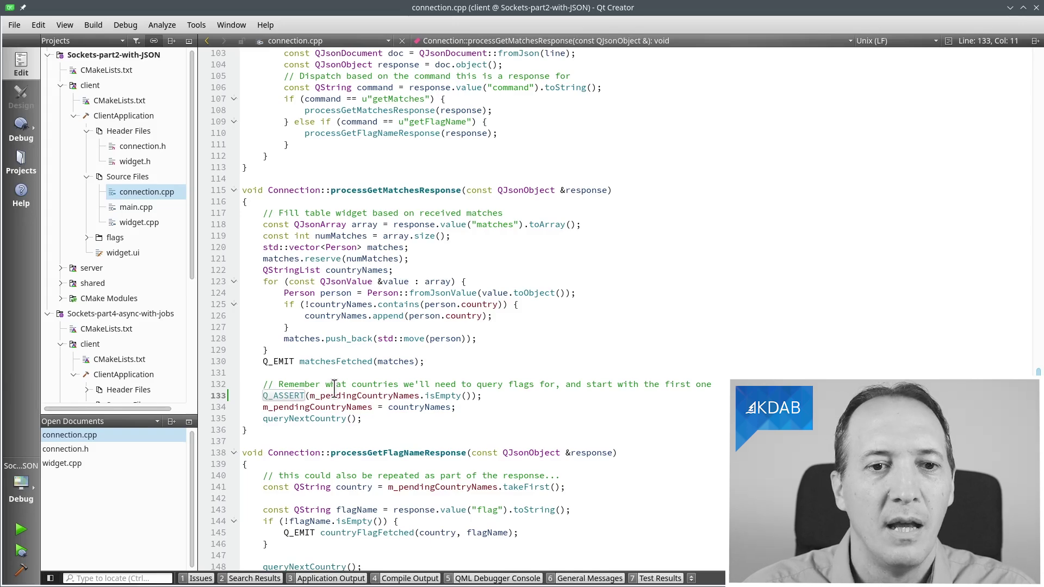
pyautogui.click(147, 223)
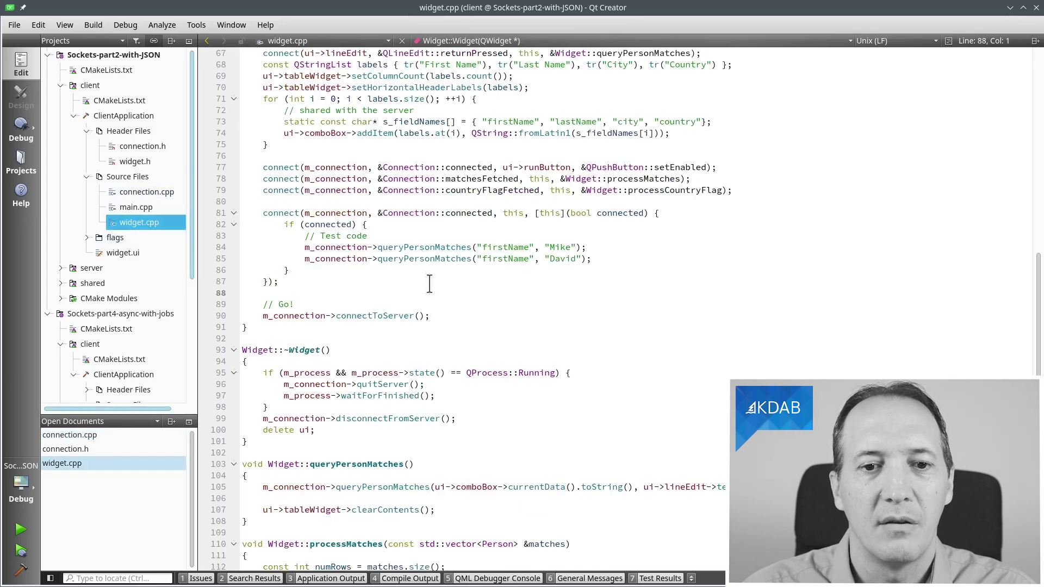
# - Review widget.cpp's Mike and David queryPersonMatches calls, then build and run the client
pyautogui.click(395, 247)
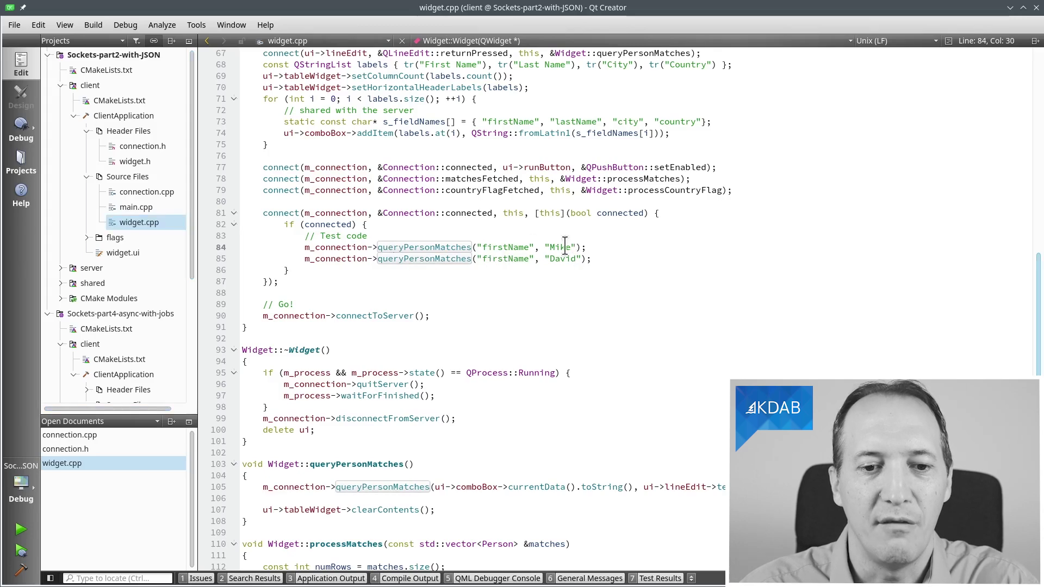
pyautogui.hotkey('ctrl', 'r')
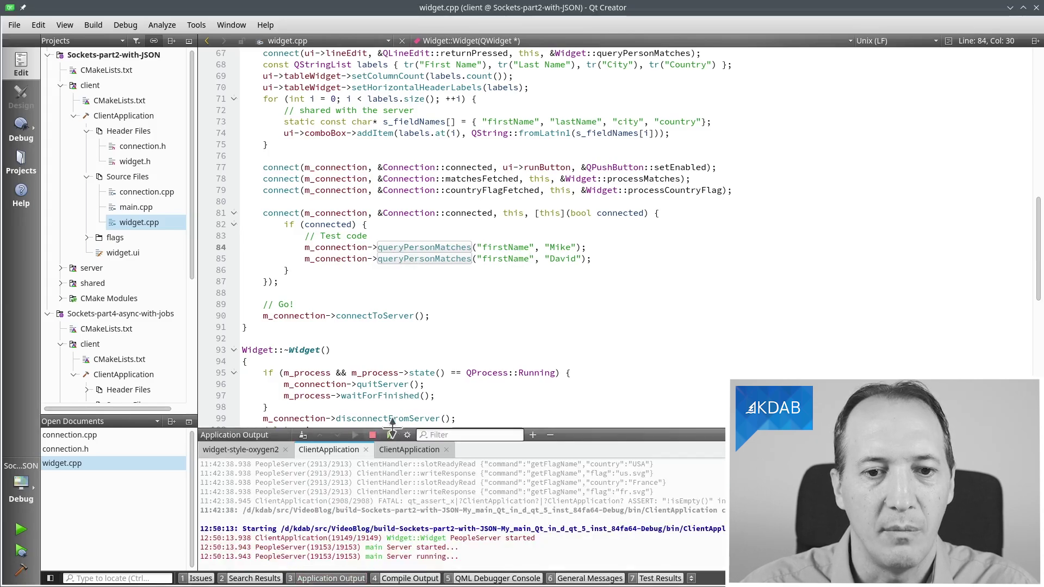
# - Relaunch the client and highlight m_pendingCountryNames in the assertion failure output
pyautogui.click(371, 436)
pyautogui.click(330, 224)
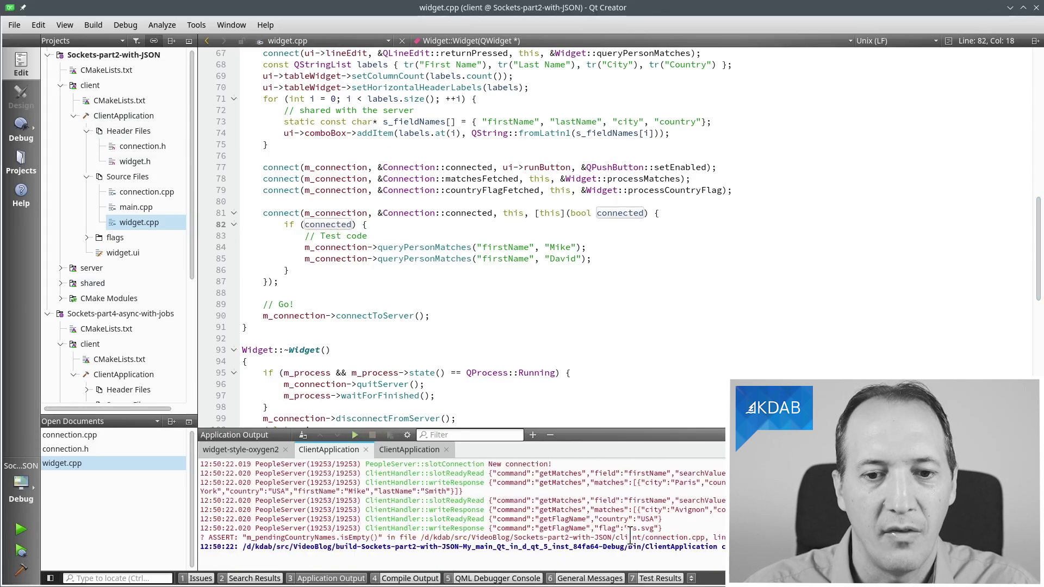
pyautogui.doubleClick(315, 538)
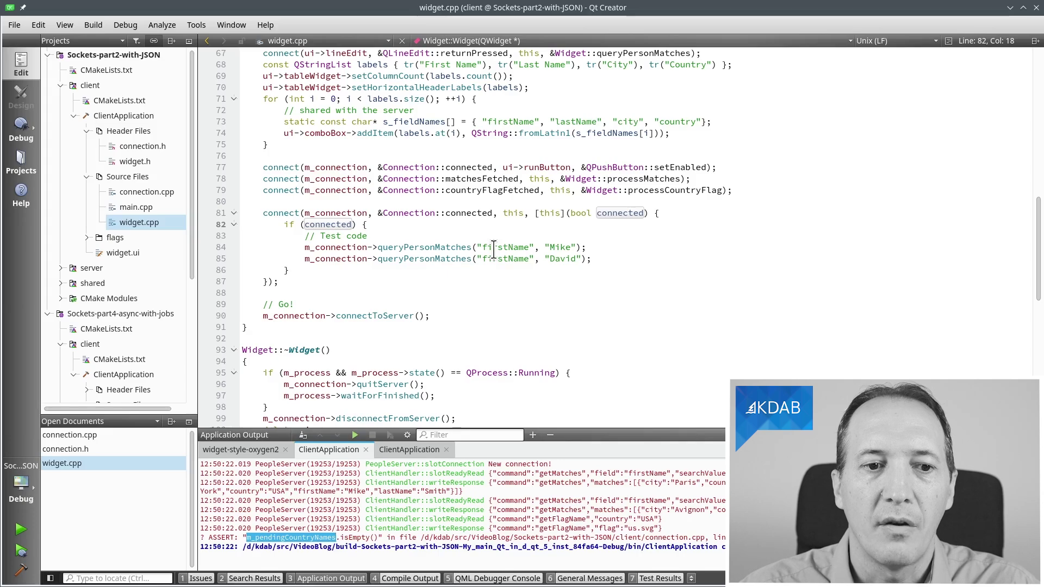
# - Switch to widget.h, then to connection.h
pyautogui.press('F4')
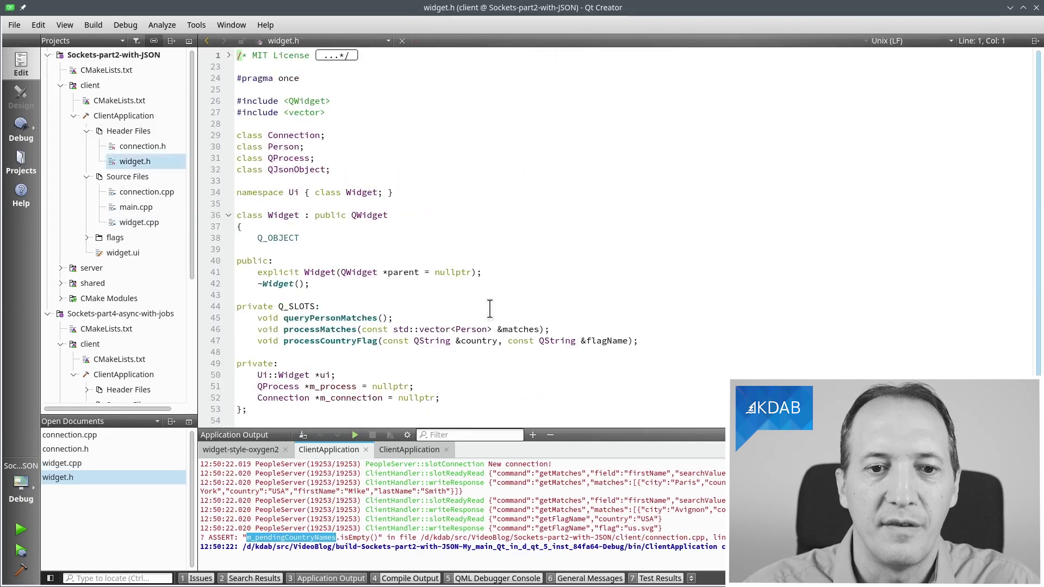
pyautogui.click(144, 197)
pyautogui.press('F4')
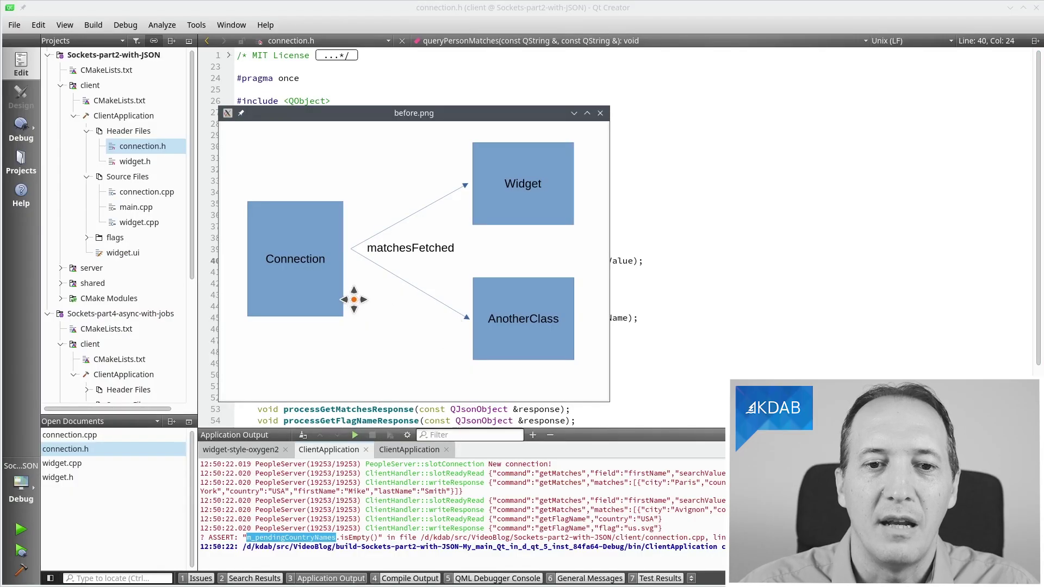
# - Drag the before.png diagram up and right so connection.h's signals show beside it
pyautogui.moveTo(351, 299); pyautogui.dragTo(654, 260)
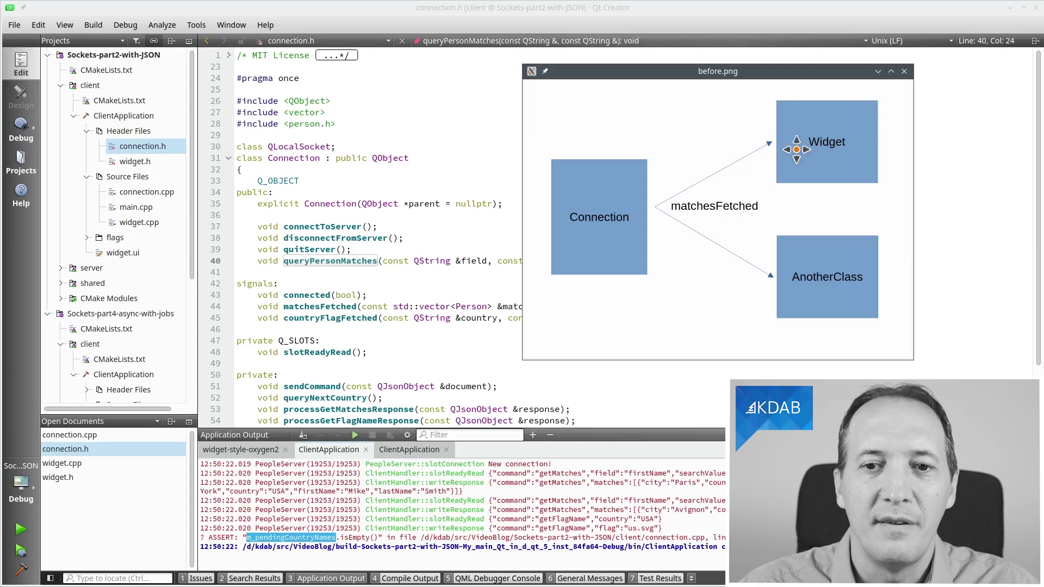
# - Close the before.png diagram with Escape
pyautogui.press('Escape')
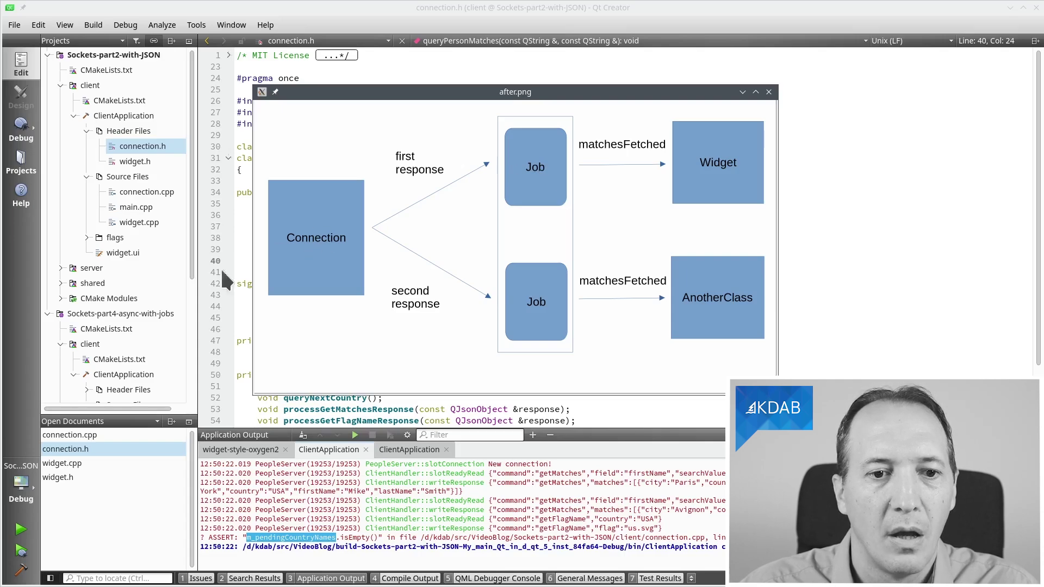
pyautogui.scroll(-4, 102, 322)
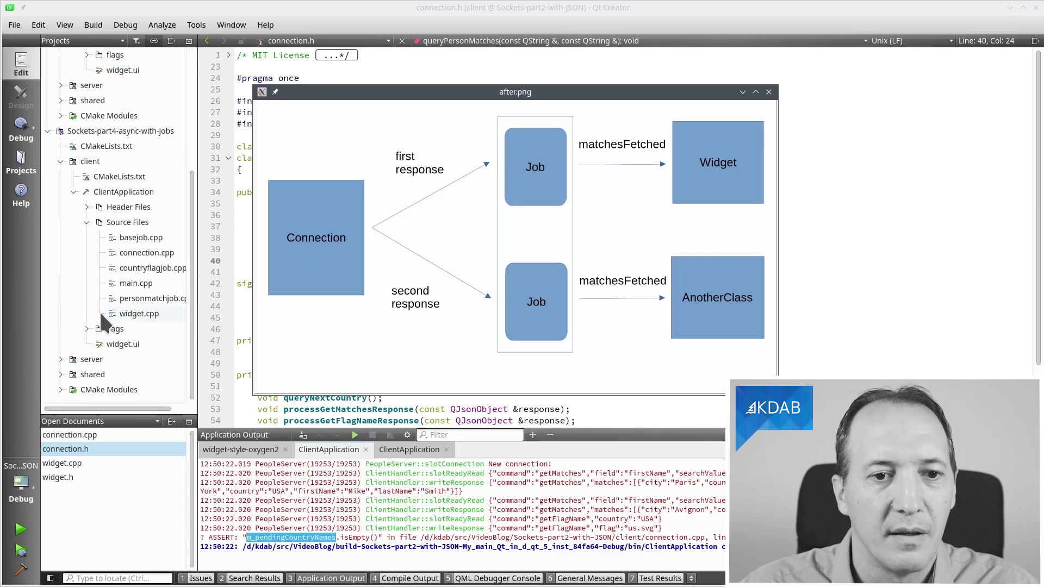
# - Set Sockets-part4-async-with-jobs as the active project
pyautogui.rightClick(125, 127)
pyautogui.click(193, 140)
pyautogui.click(246, 147)
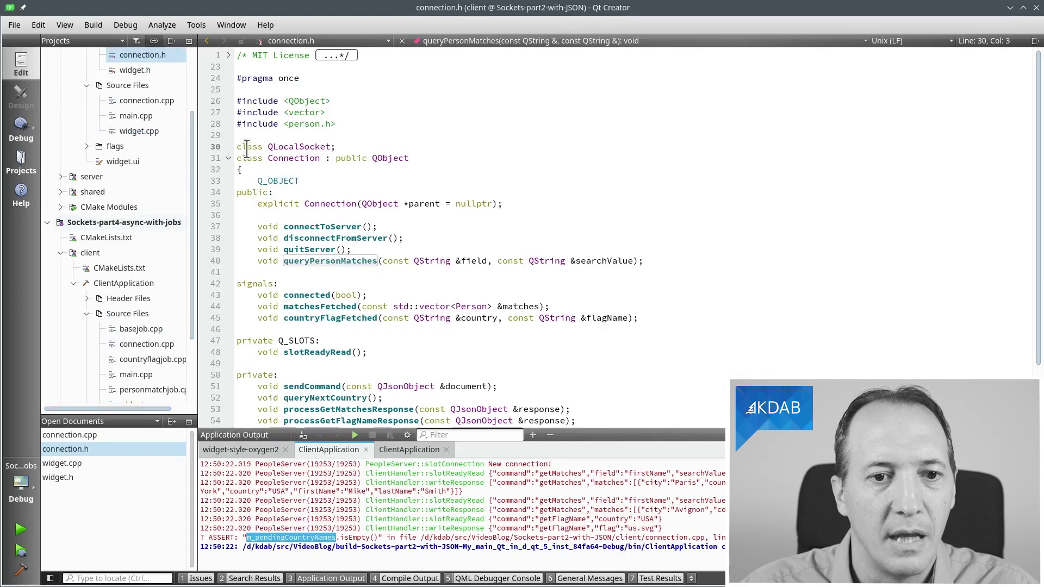
pyautogui.scroll(-2, 139, 278)
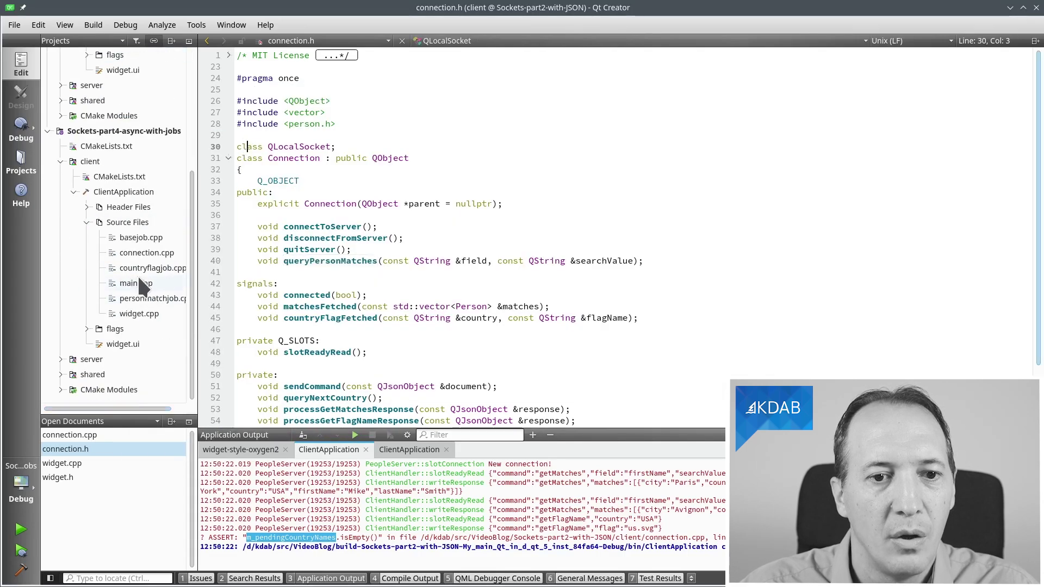
# - View basejob.cpp and basejob.h, then the jobs project's widget.cpp
pyautogui.click(135, 238)
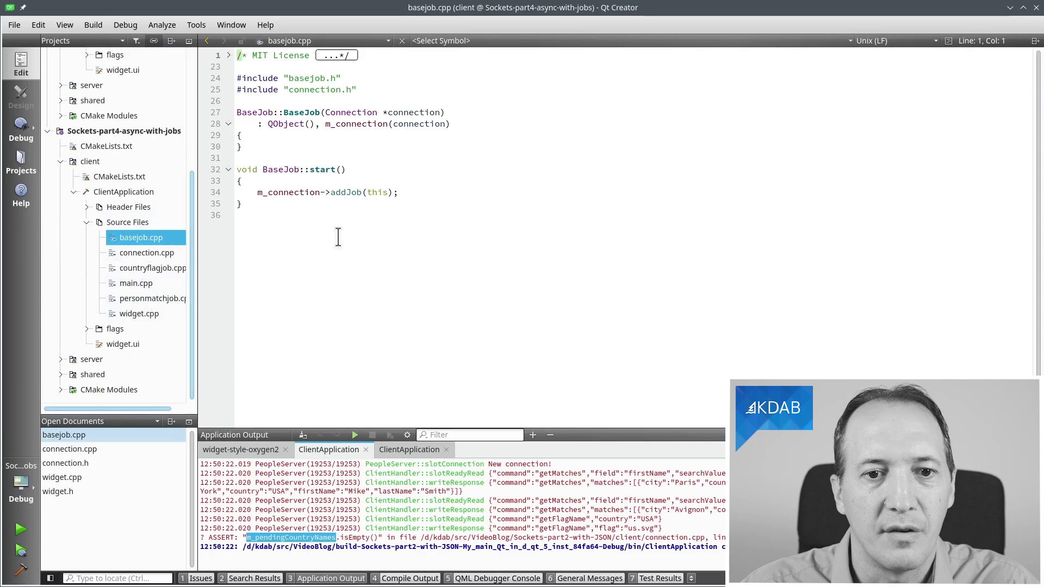
pyautogui.click(353, 196)
pyautogui.press('F4')
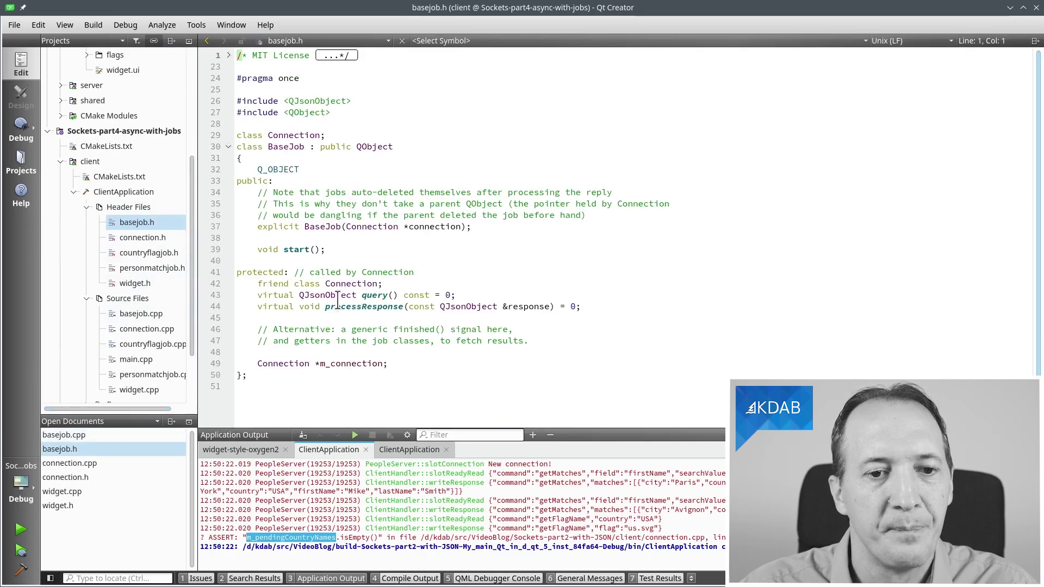
pyautogui.click(144, 389)
pyautogui.scroll(-12, 421, 310)
pyautogui.scroll(-3, 435, 305)
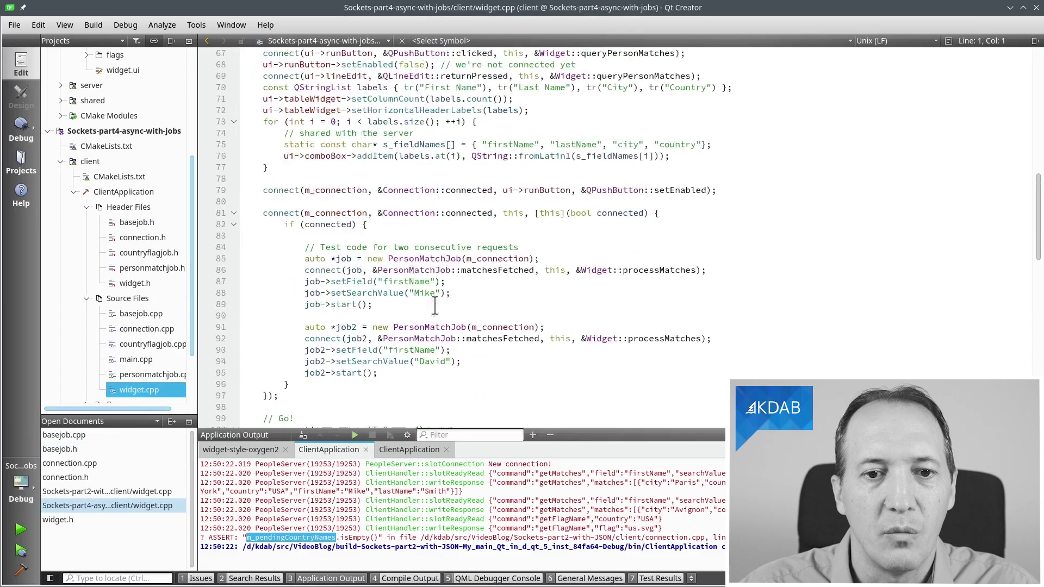
pyautogui.scroll(-3, 434, 305)
pyautogui.scroll(-6, 435, 305)
pyautogui.scroll(-4, 434, 306)
pyautogui.scroll(-6, 435, 305)
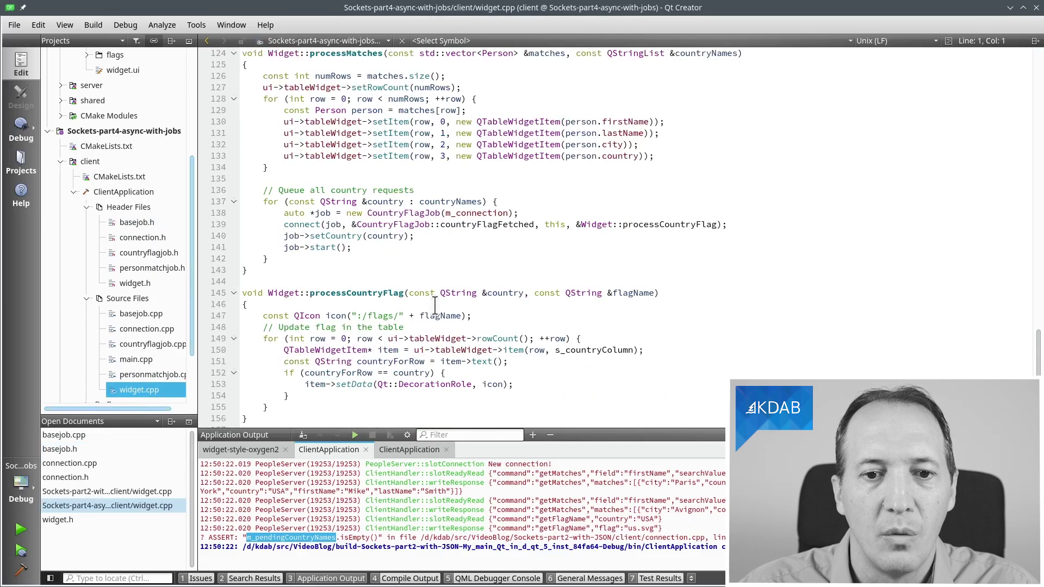
pyautogui.scroll(3, 435, 305)
pyautogui.scroll(4, 435, 306)
pyautogui.scroll(11, 434, 305)
pyautogui.scroll(6, 435, 305)
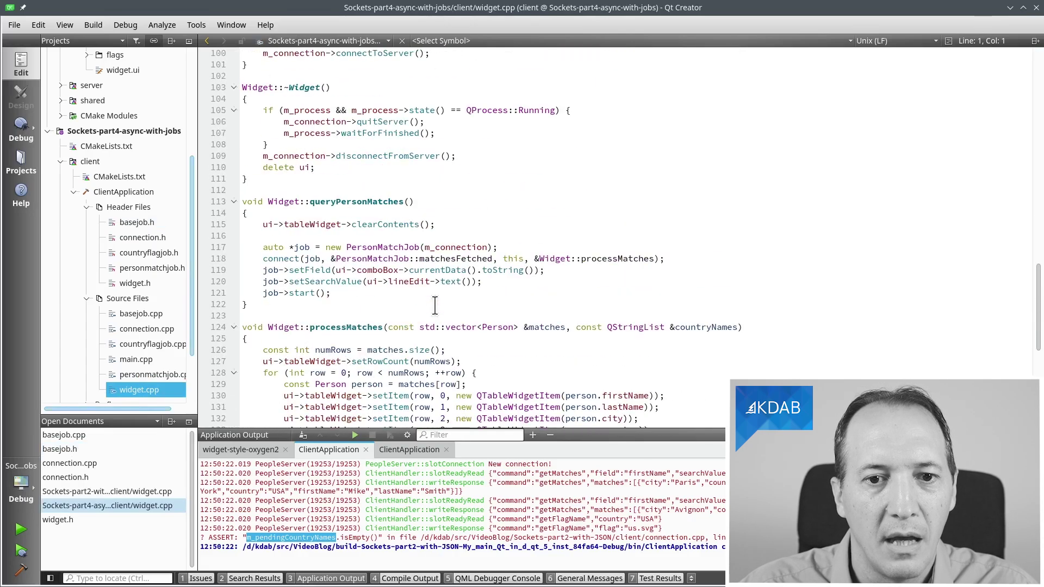
# - Highlight PersonMatchJob, then follow job->start() with F2 to BaseJob::start's addJob call
pyautogui.click(353, 247)
pyautogui.doubleClick(398, 248)
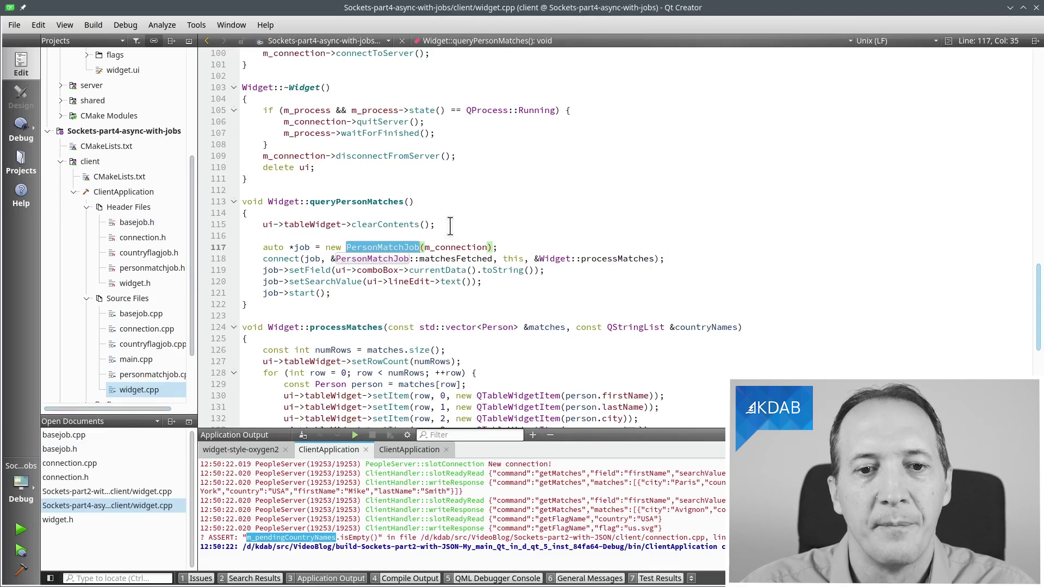
pyautogui.click(442, 258)
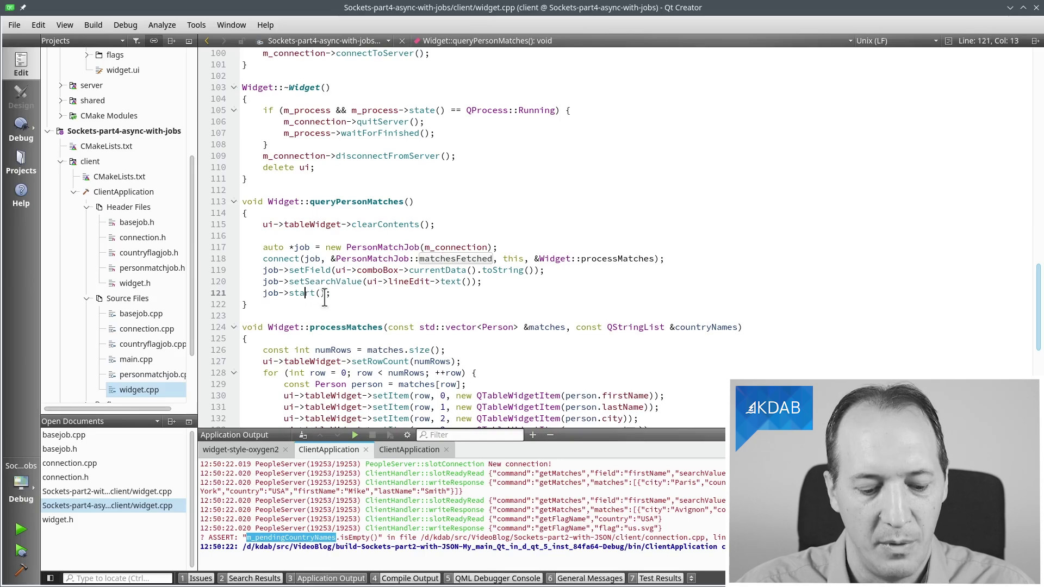
pyautogui.click(309, 293)
pyautogui.press('F2')
pyautogui.click(356, 193)
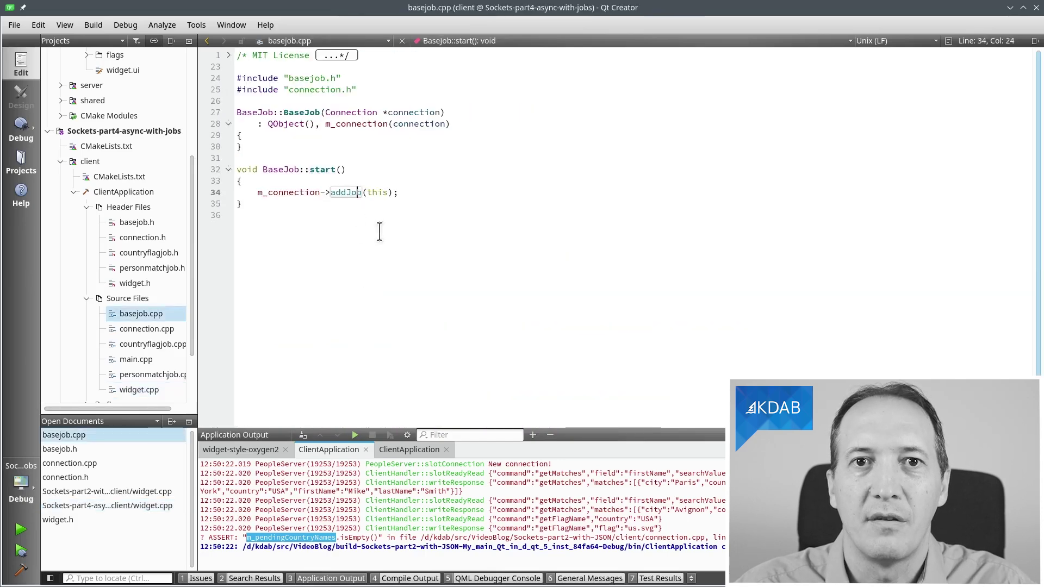
# - Jump to Connection::addJob in connection.cpp and mark its enqueue and sendCommand calls
pyautogui.press('F2')
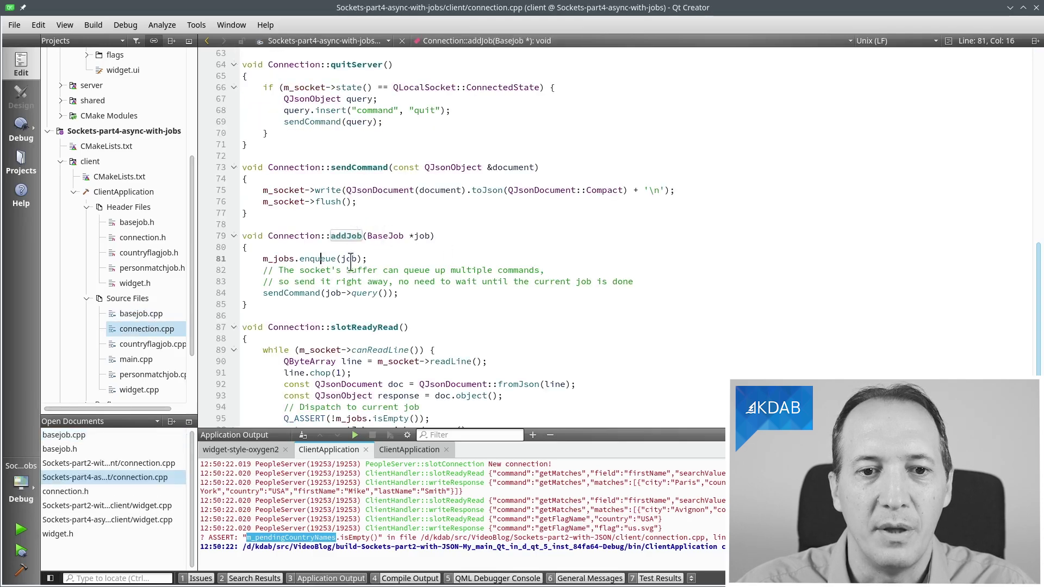
pyautogui.click(320, 259)
pyautogui.click(294, 293)
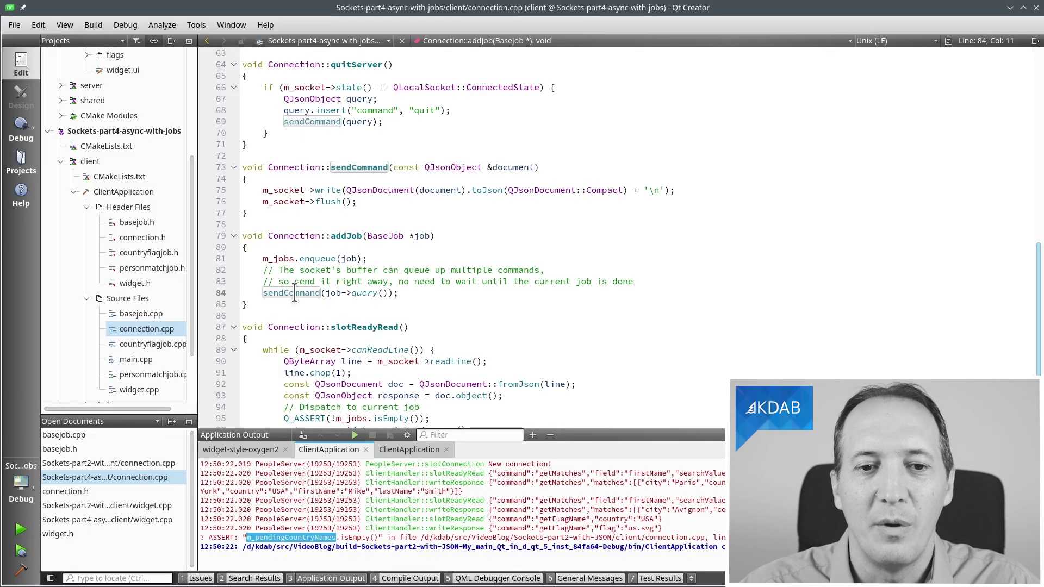
pyautogui.scroll(-1, 300, 295)
pyautogui.scroll(-1, 299, 296)
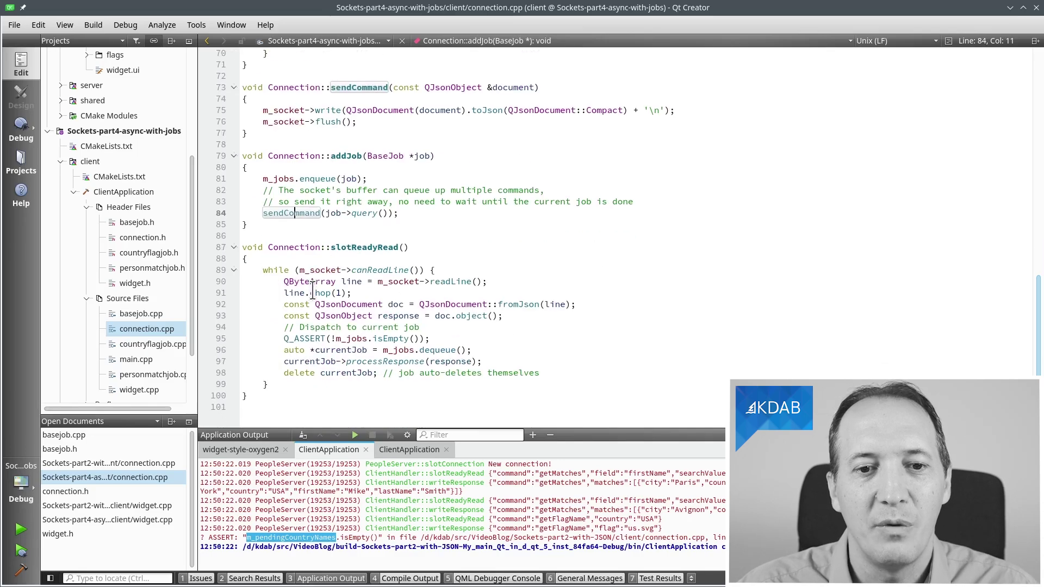
# - Trace slotReadyRead's dequeue and processResponse lines, then open the PersonMatchJob::processResponse override
pyautogui.doubleClick(365, 246)
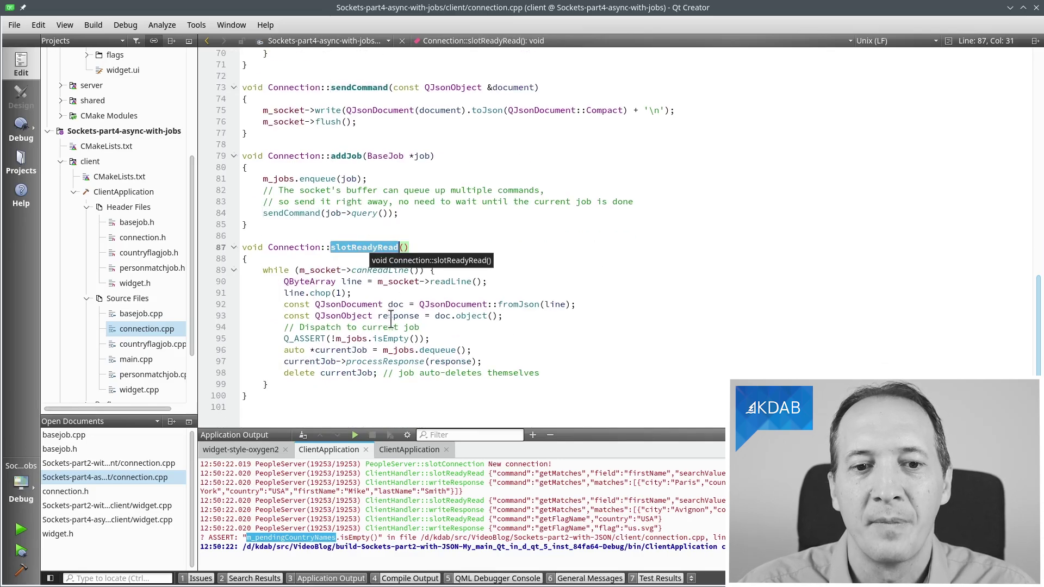
pyautogui.click(443, 336)
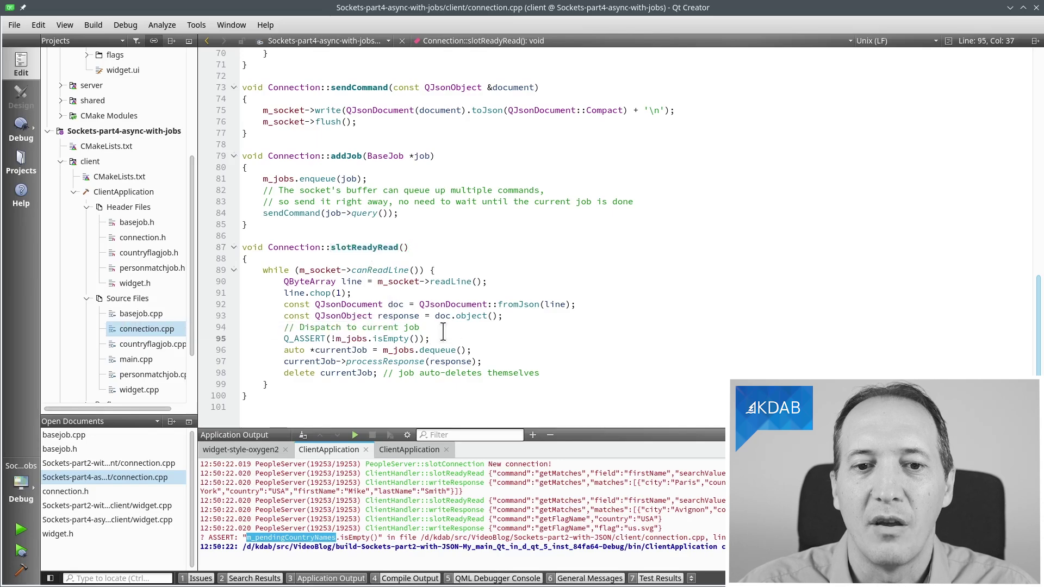
pyautogui.click(487, 349)
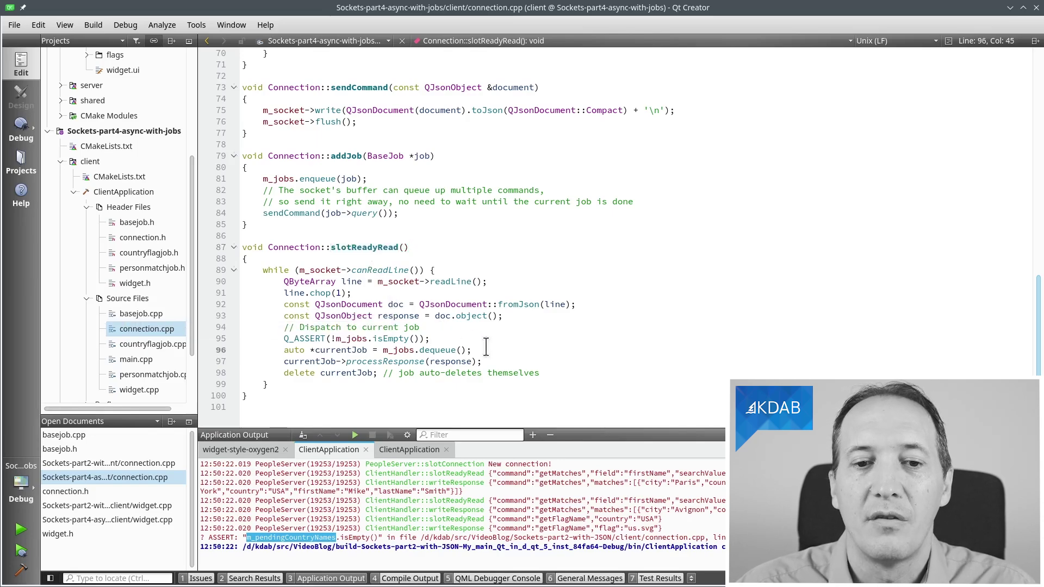
pyautogui.click(395, 361)
pyautogui.moveTo(441, 350)
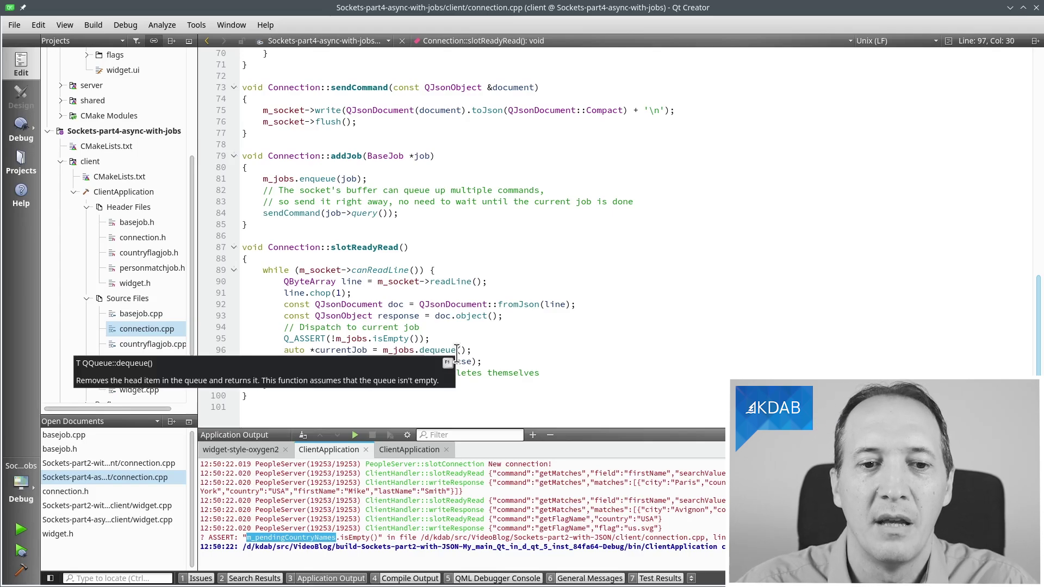
pyautogui.click(486, 350)
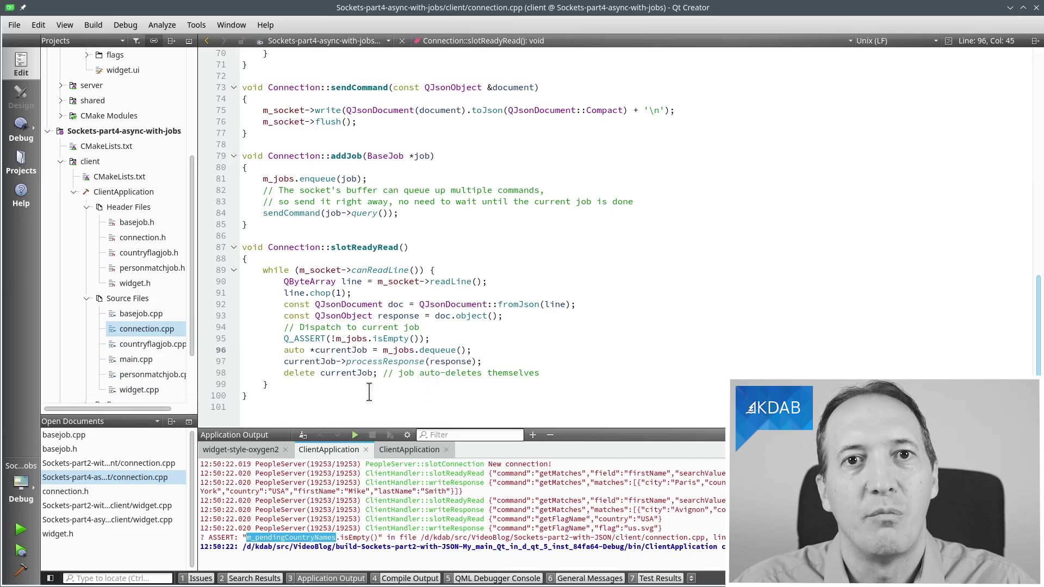
pyautogui.keyDown('ctrl'); pyautogui.click(384, 361); pyautogui.keyUp('ctrl')
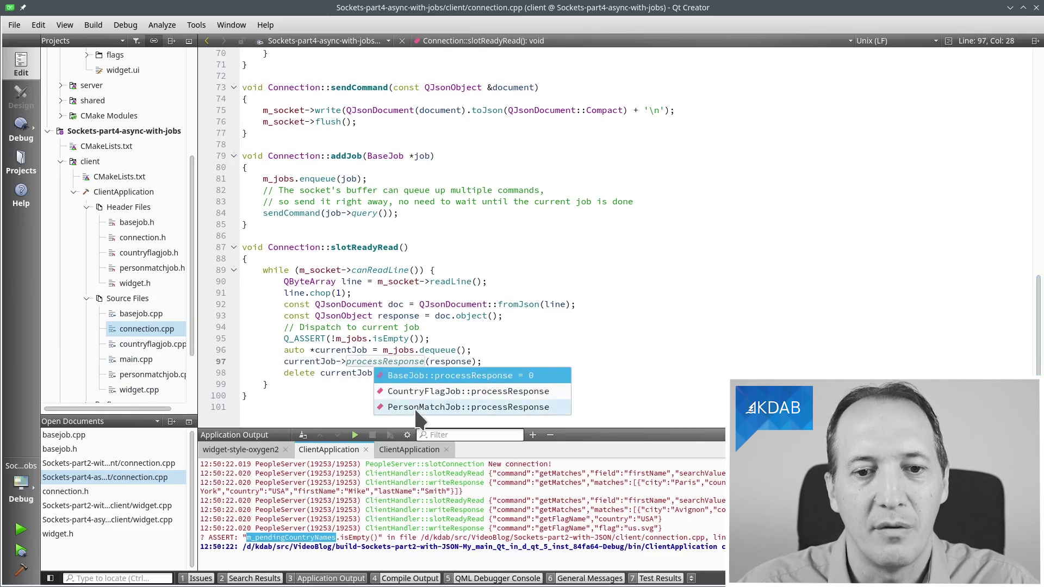
pyautogui.click(432, 407)
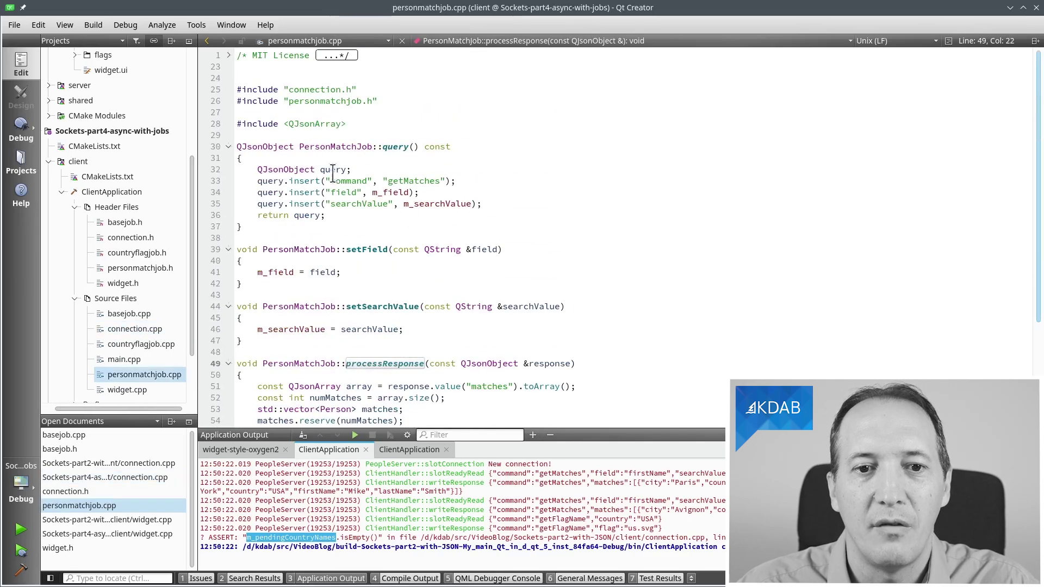
pyautogui.scroll(-3, 425, 258)
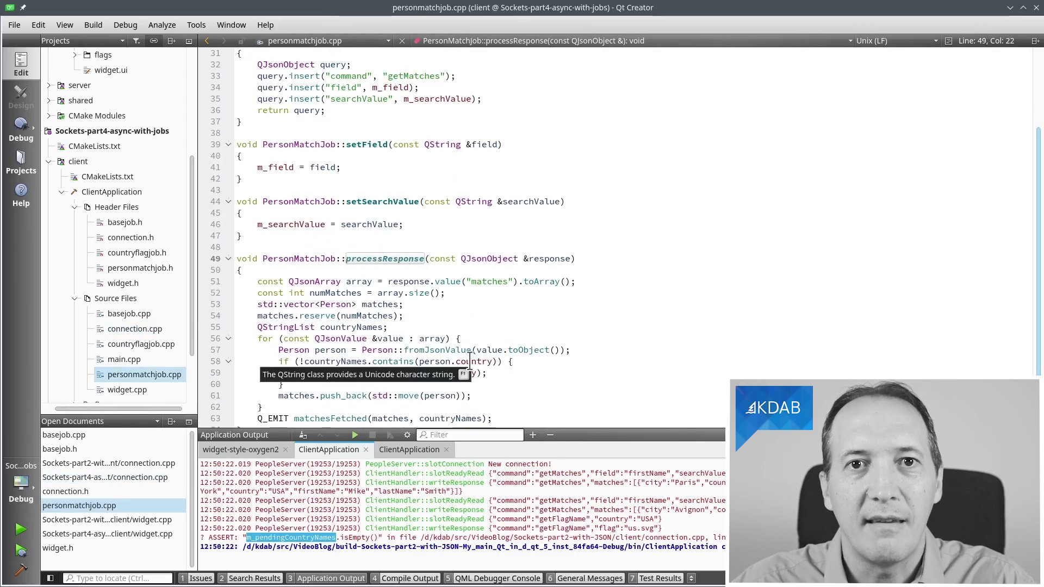
pyautogui.moveTo(359, 327)
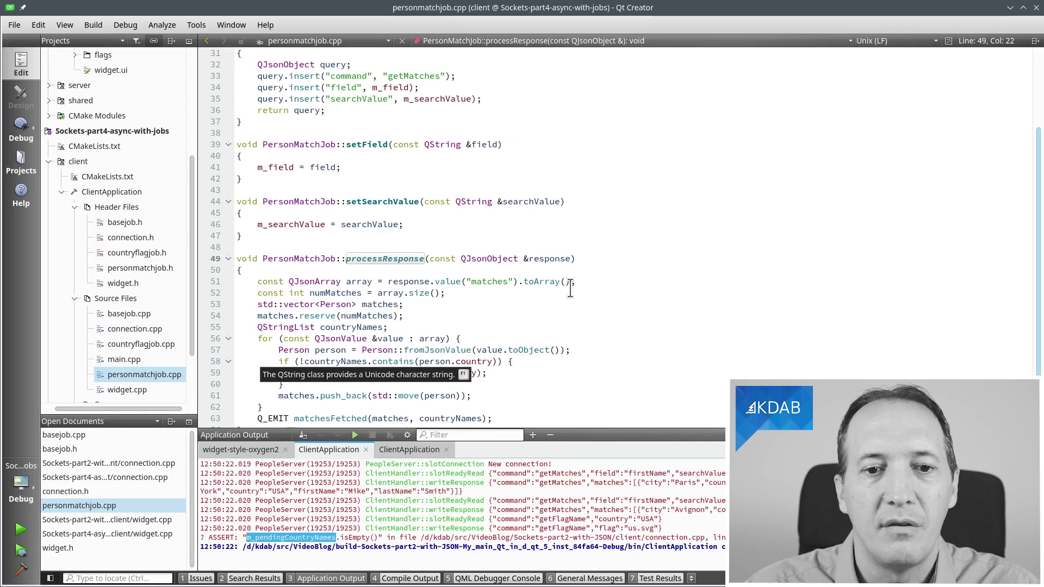
pyautogui.scroll(-1, 571, 287)
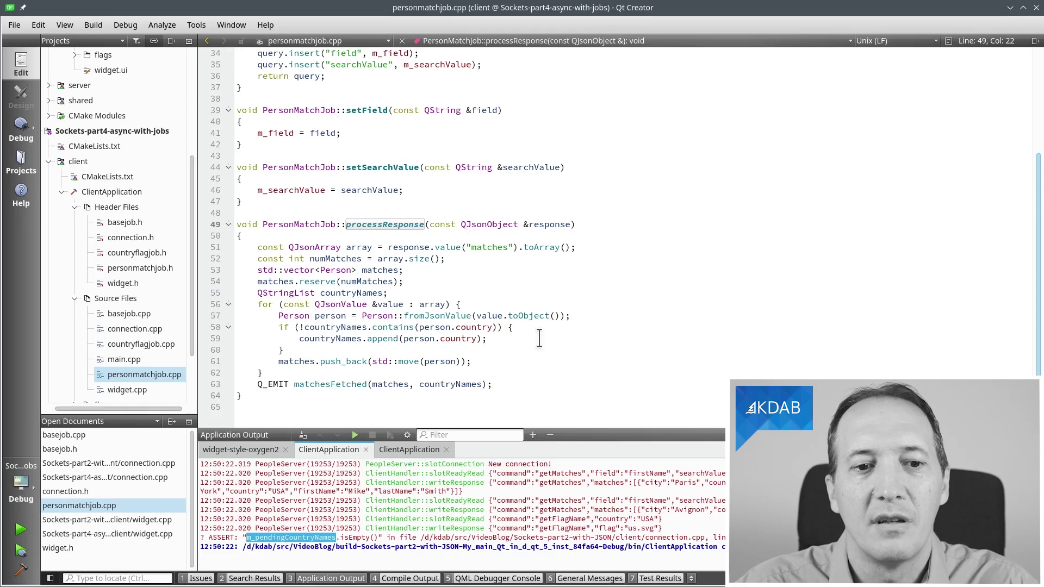
pyautogui.scroll(2, 135, 94)
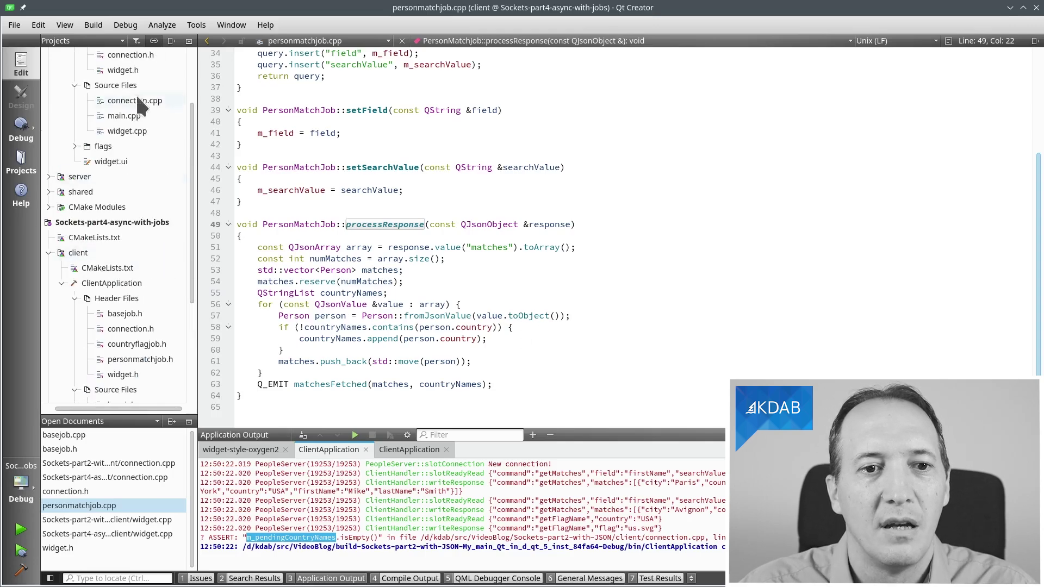
pyautogui.scroll(1, 137, 113)
# - View connection.h and basejob.h, then open personmatchjob.h under Header Files
pyautogui.click(133, 101)
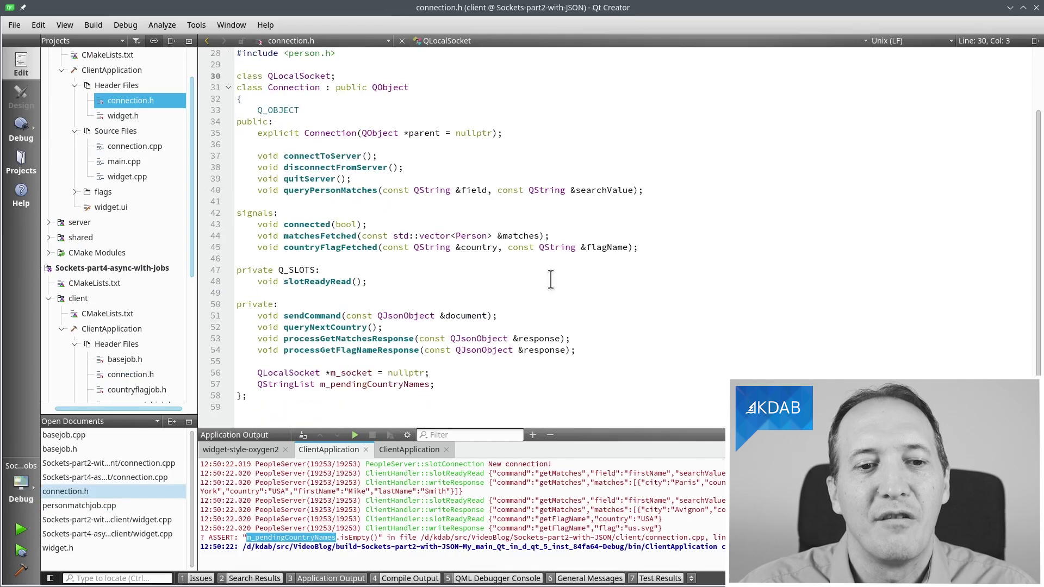
pyautogui.click(135, 358)
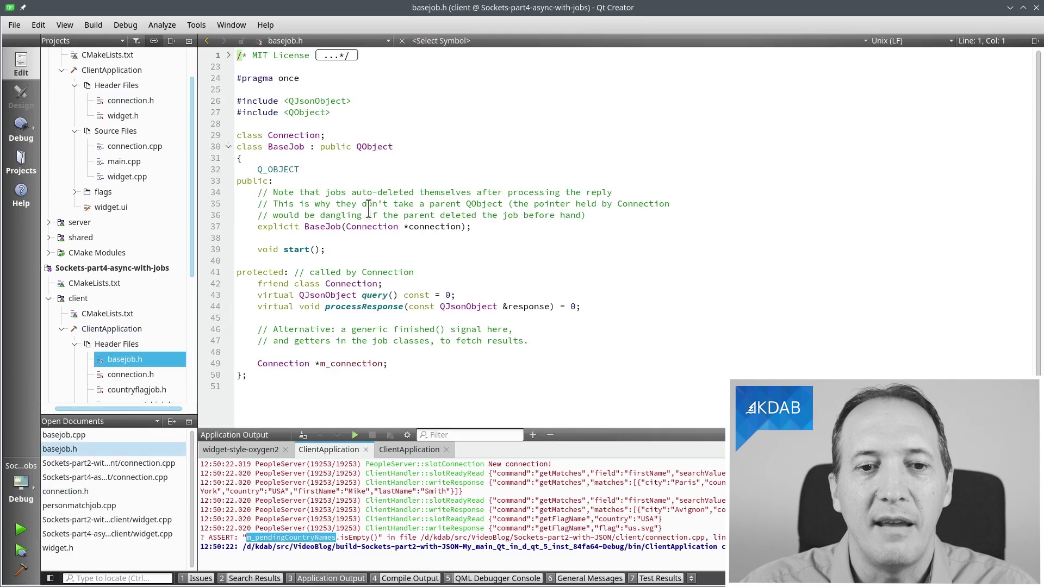
pyautogui.scroll(-3, 147, 329)
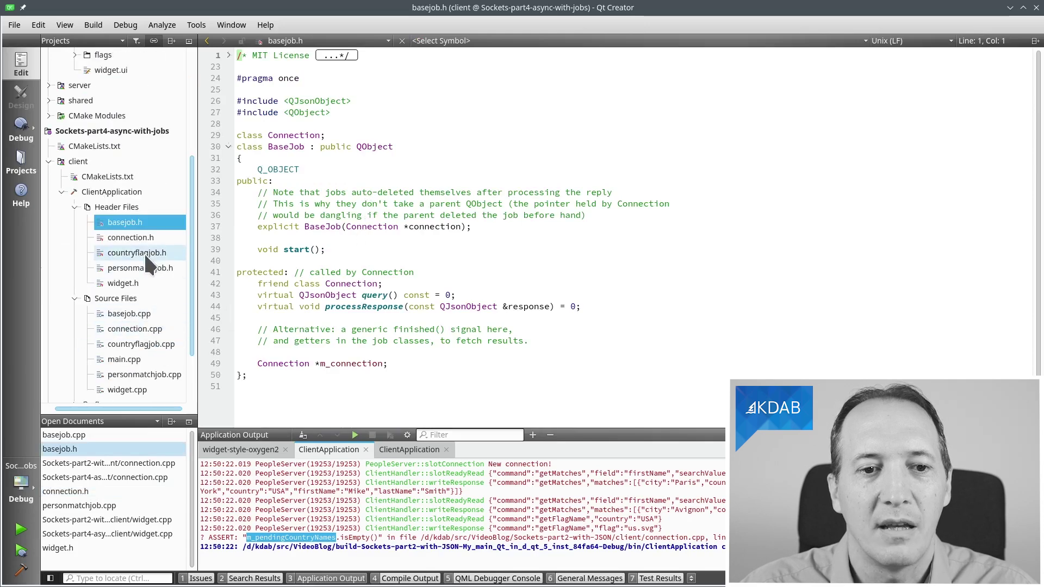
pyautogui.click(141, 268)
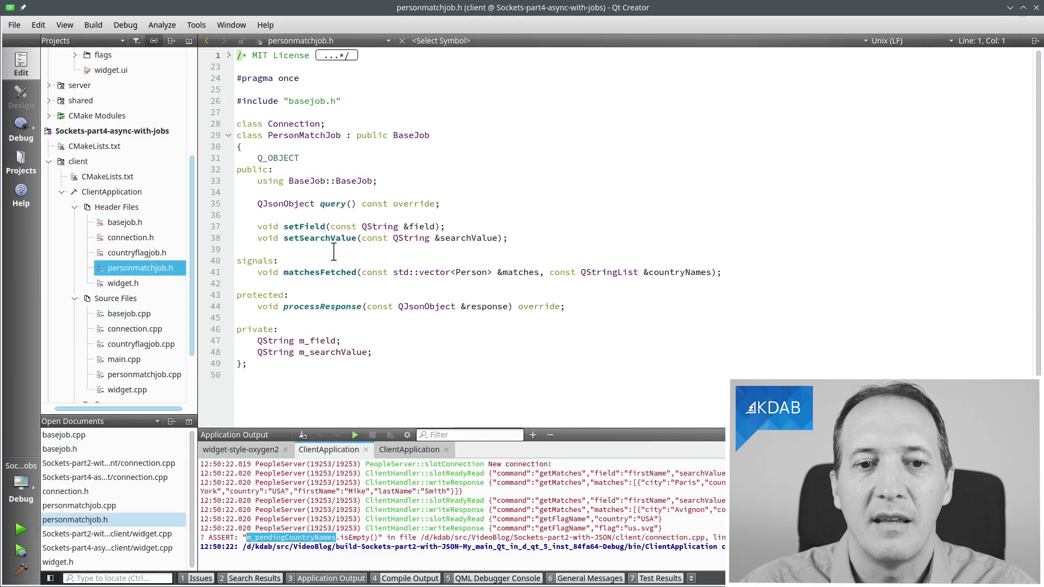